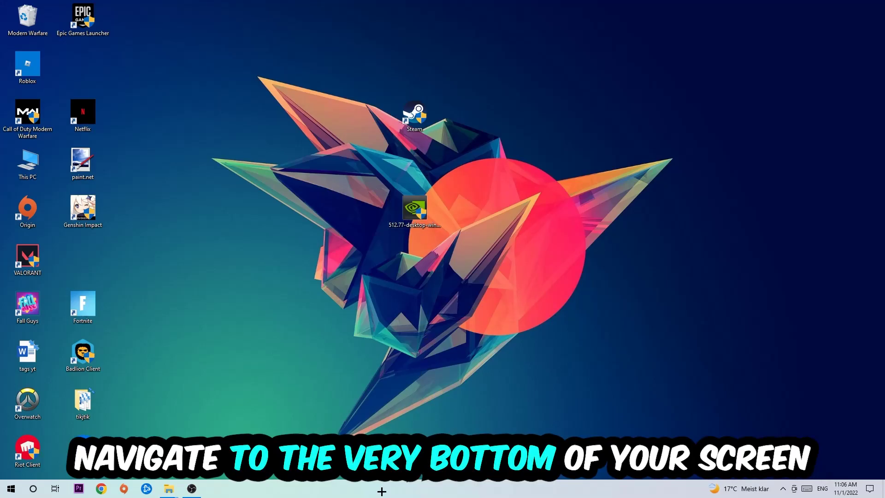
End the Google Chrome process from Task Manager and return to the desktop
right_click(381, 491)
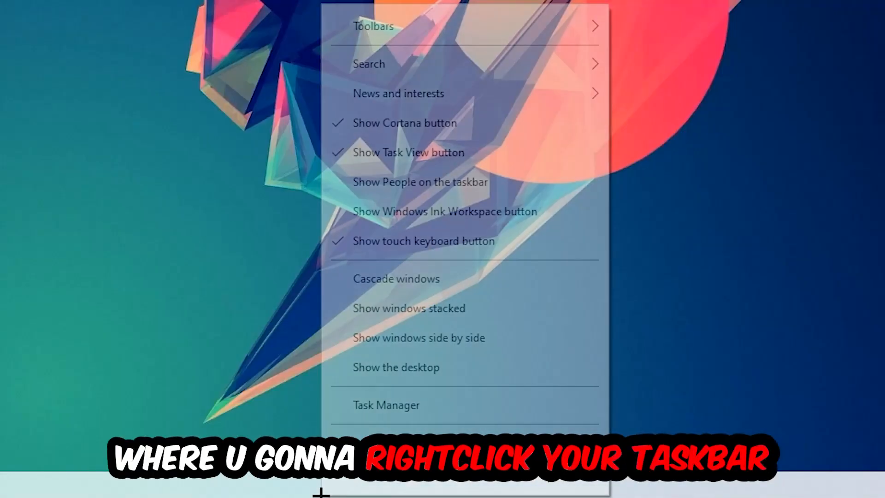
click(398, 401)
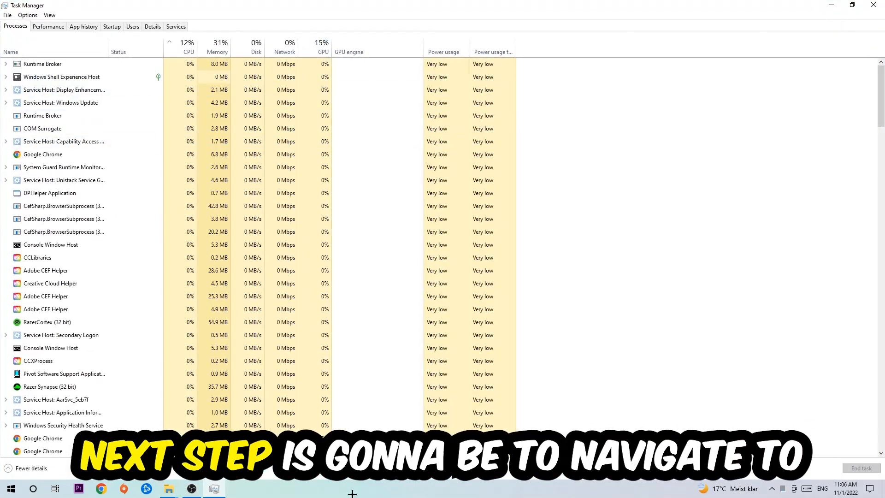
click(16, 26)
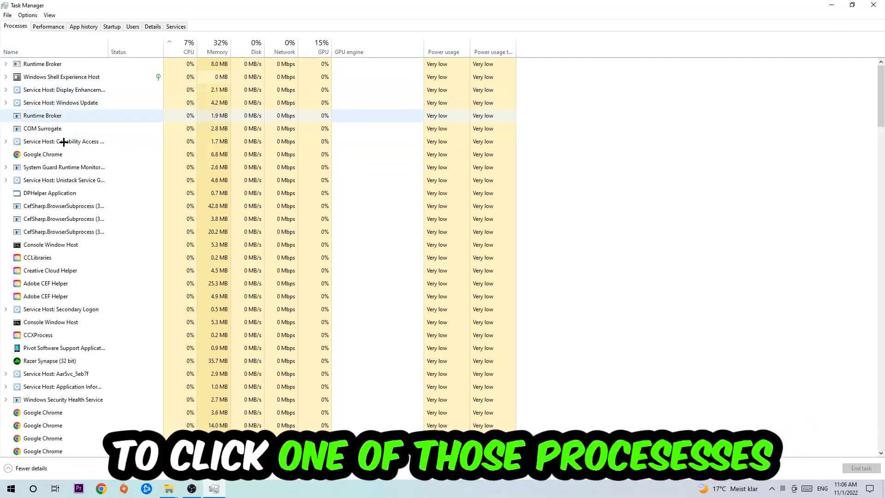
click(228, 154)
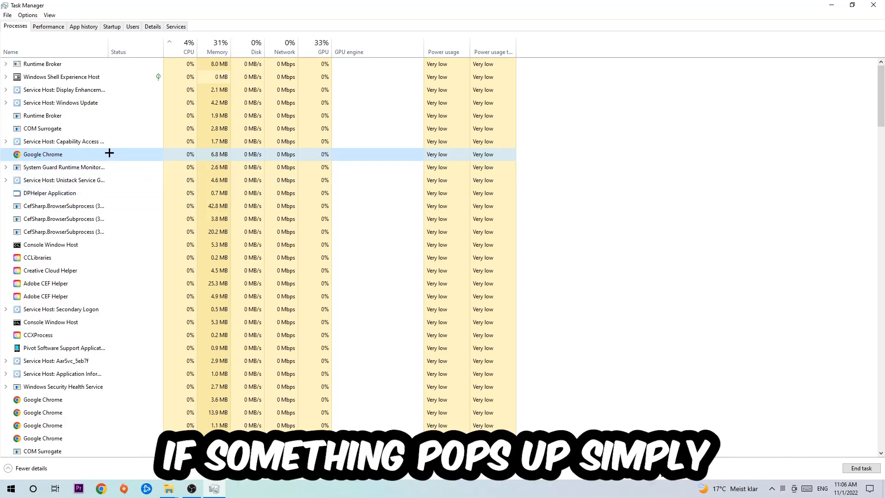
right_click(107, 153)
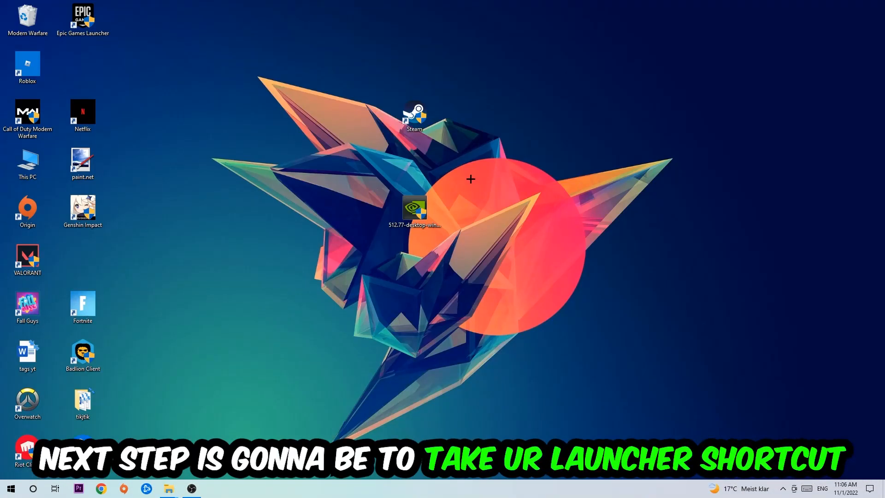
Reposition the Steam desktop shortcut and launch it with Run as administrator
drag(414, 116, 525, 165)
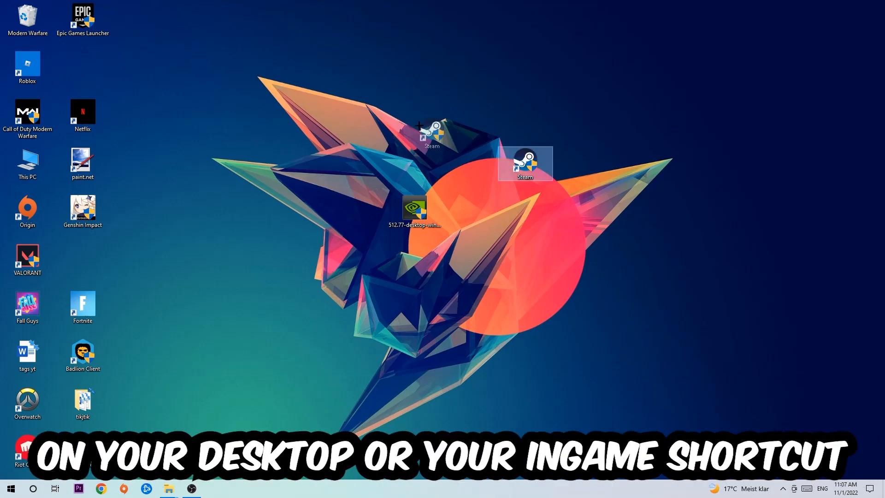
drag(526, 164, 359, 114)
right_click(340, 112)
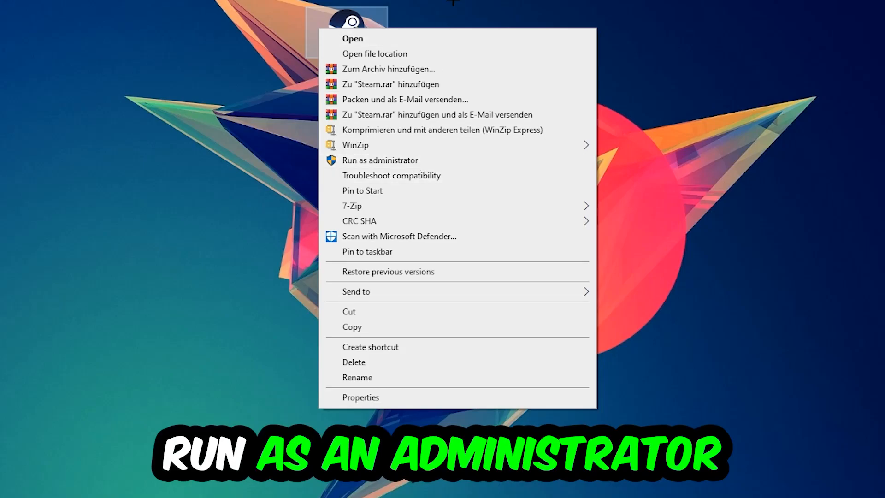
click(420, 164)
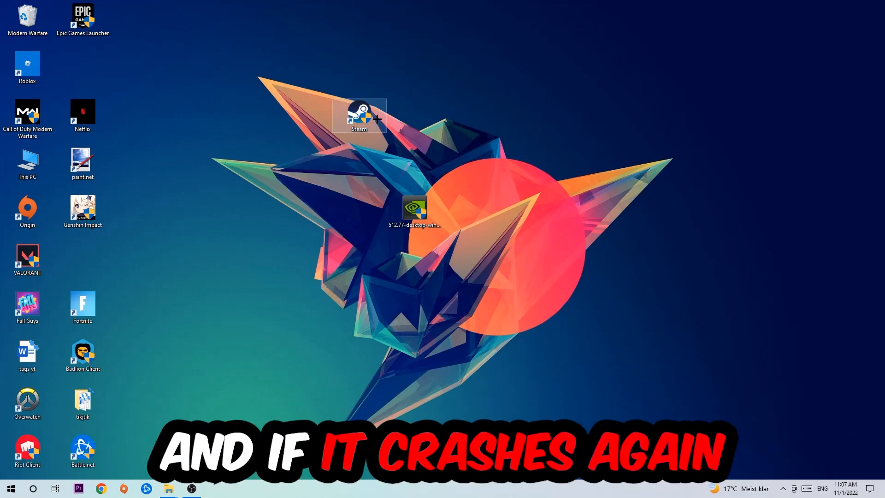
drag(360, 117, 304, 166)
In Steam's shortcut Properties, enable Windows 8 compatibility mode and Run as administrator, then confirm
right_click(297, 163)
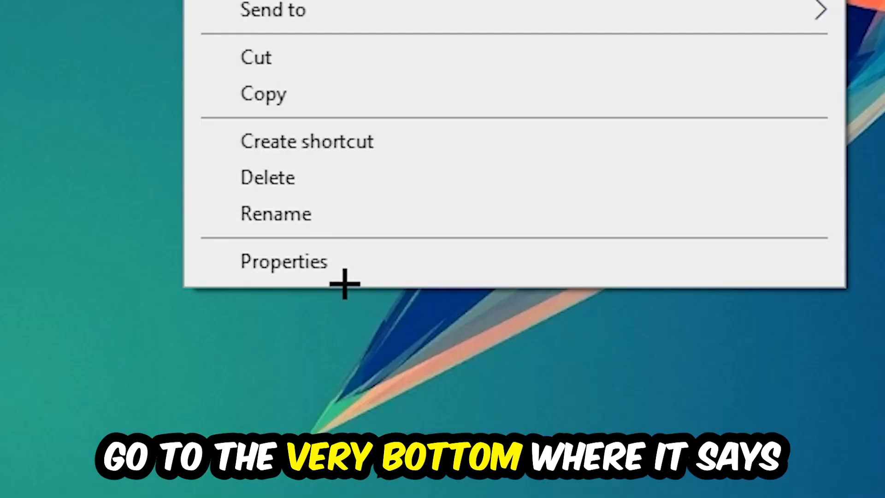
click(326, 398)
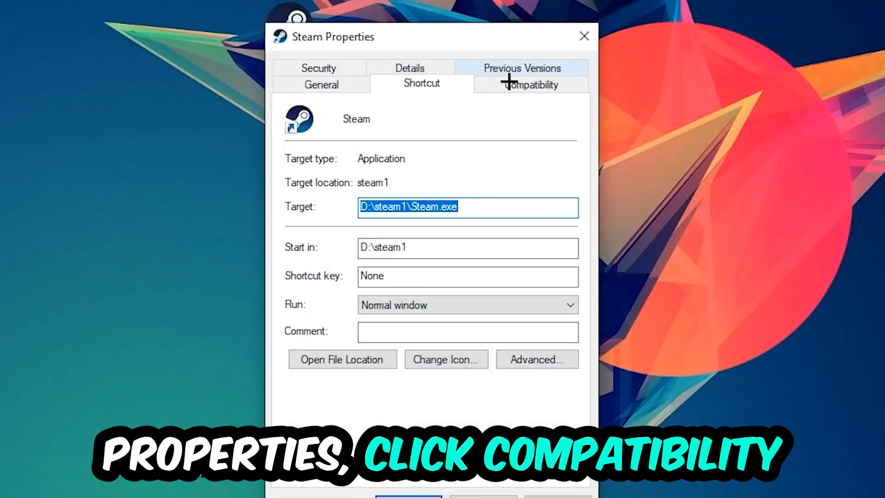
click(531, 84)
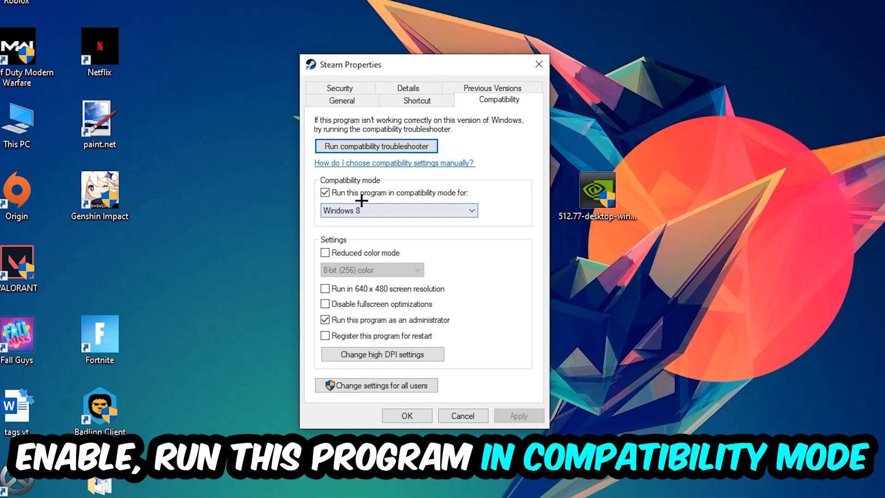
click(456, 206)
click(415, 221)
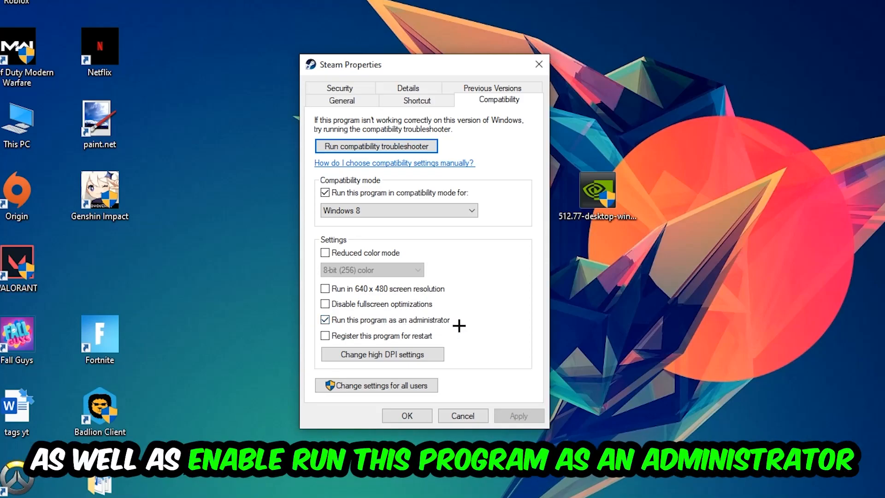
click(518, 416)
click(407, 416)
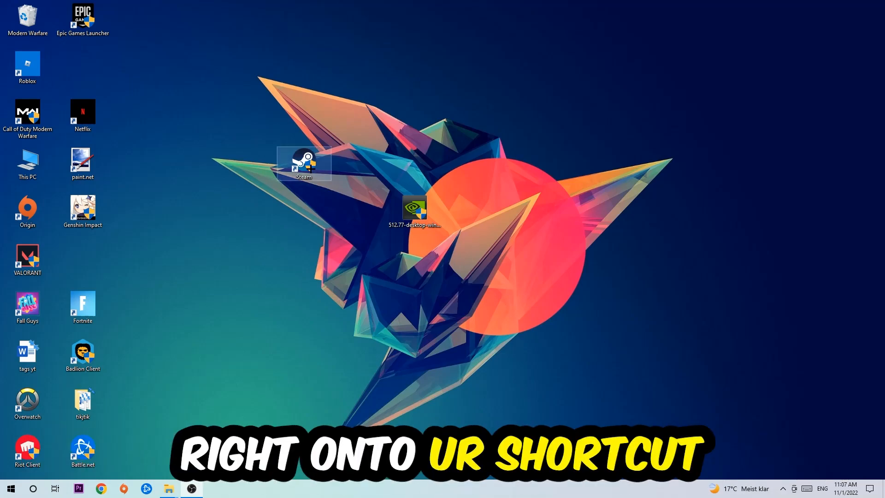
drag(305, 164, 411, 163)
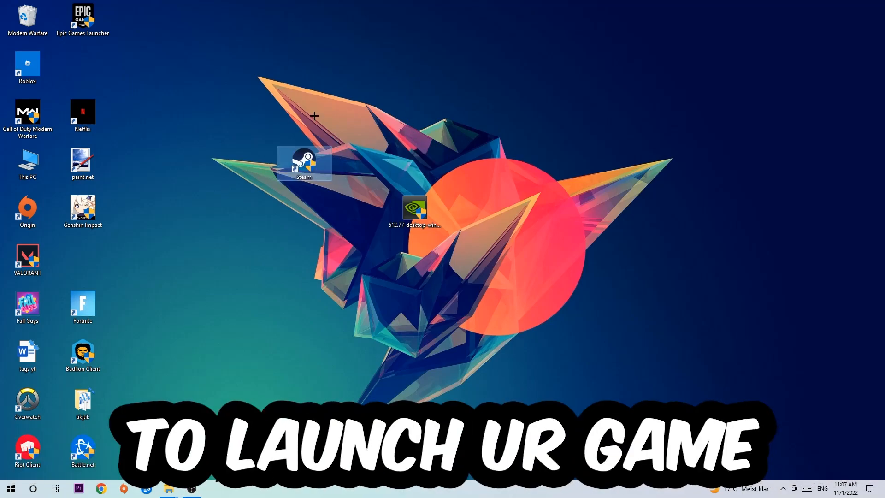